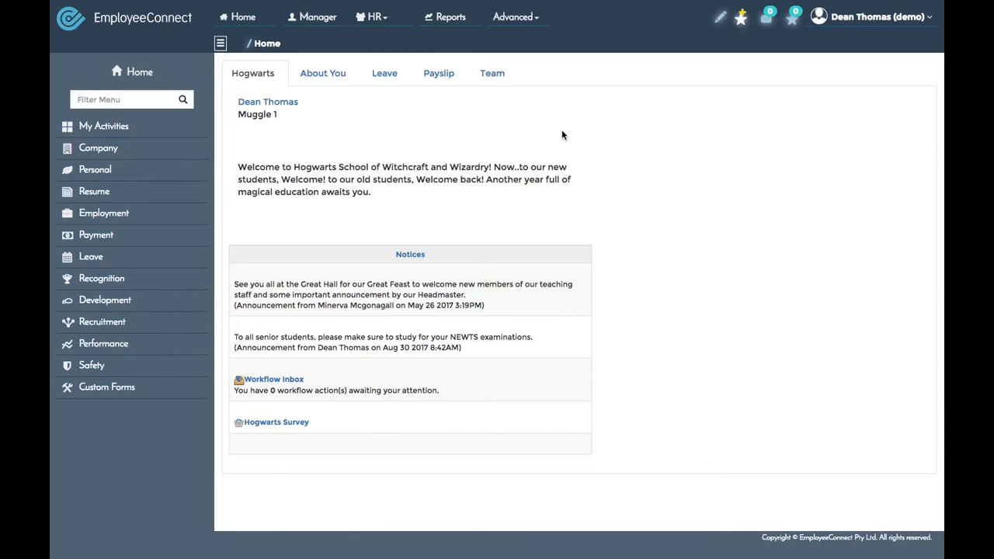
# Open the Position Assignment list in the HR organisation area.
pyautogui.click(373, 17)
pyautogui.click(386, 57)
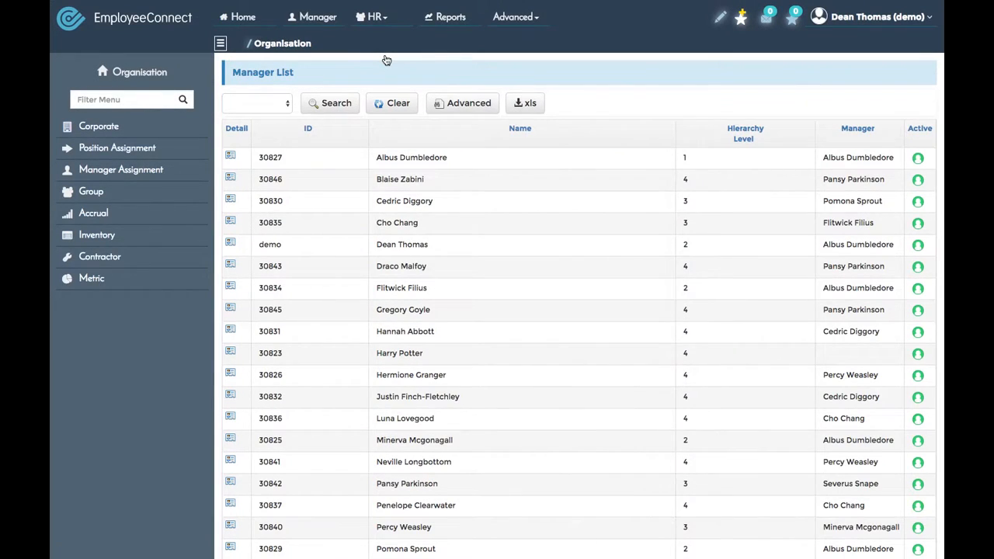
pyautogui.click(132, 154)
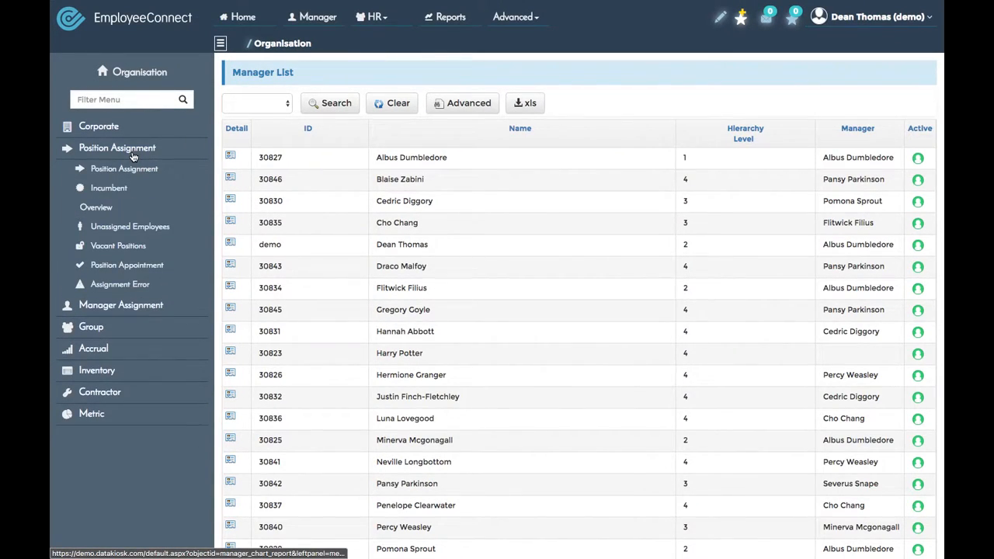
pyautogui.click(115, 169)
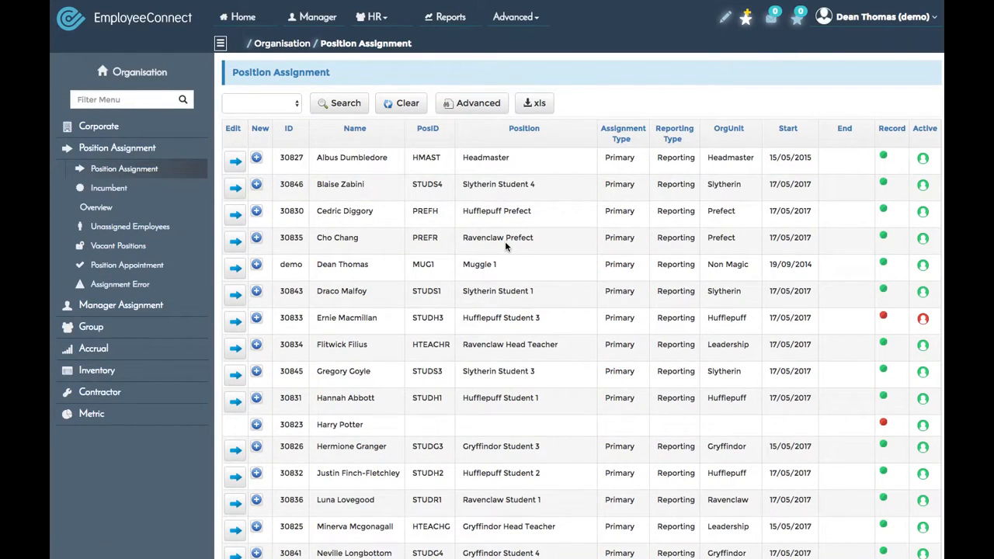
# Examine the position assignment records, including their end dates and their Record and Active status indicators.
pyautogui.scroll(-5, 505, 245)
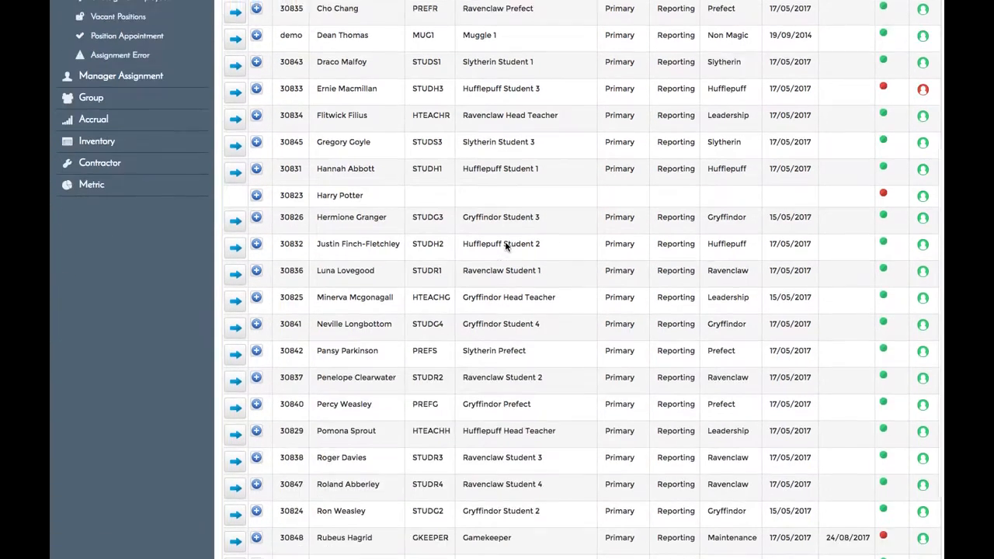
pyautogui.scroll(5, 504, 247)
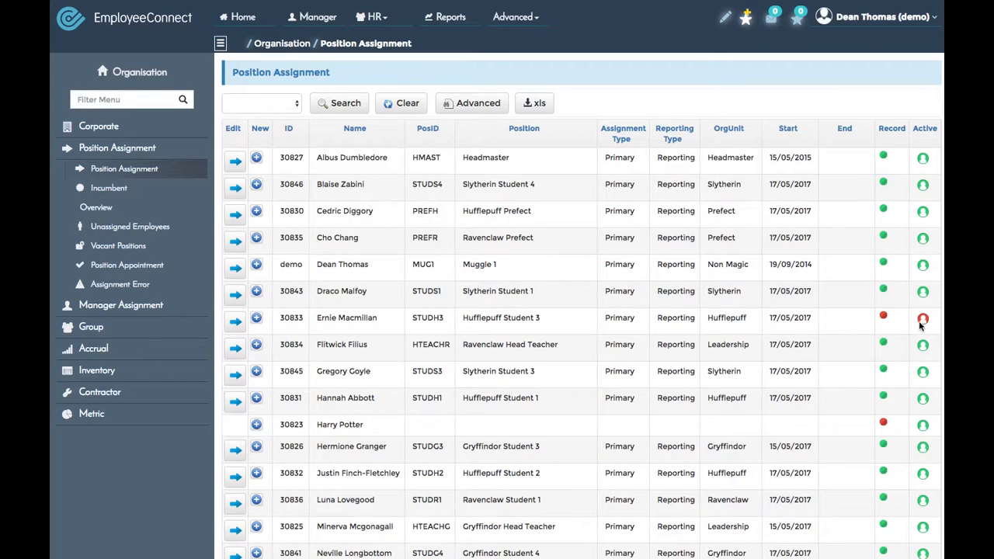
pyautogui.scroll(-3, 834, 345)
pyautogui.scroll(-2, 834, 345)
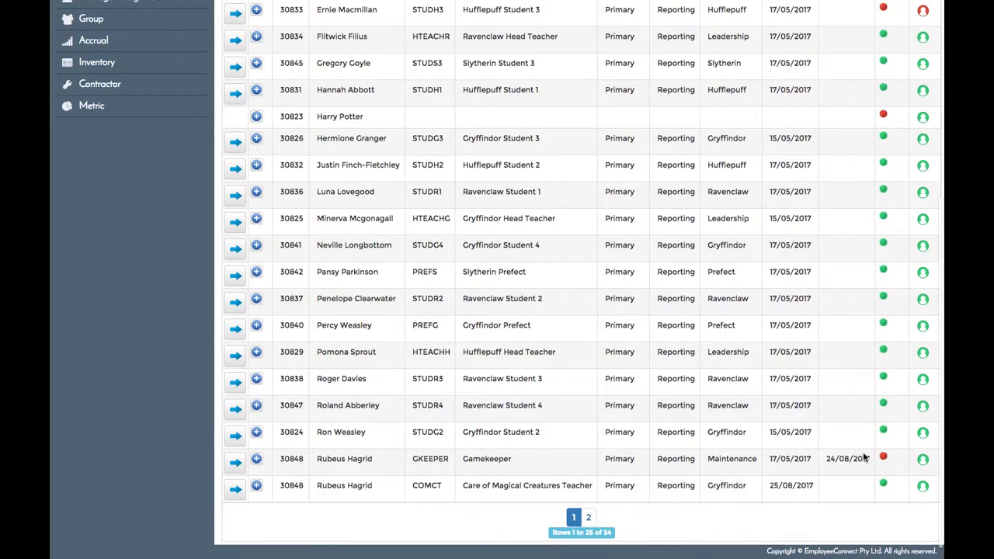
pyautogui.scroll(1, 788, 348)
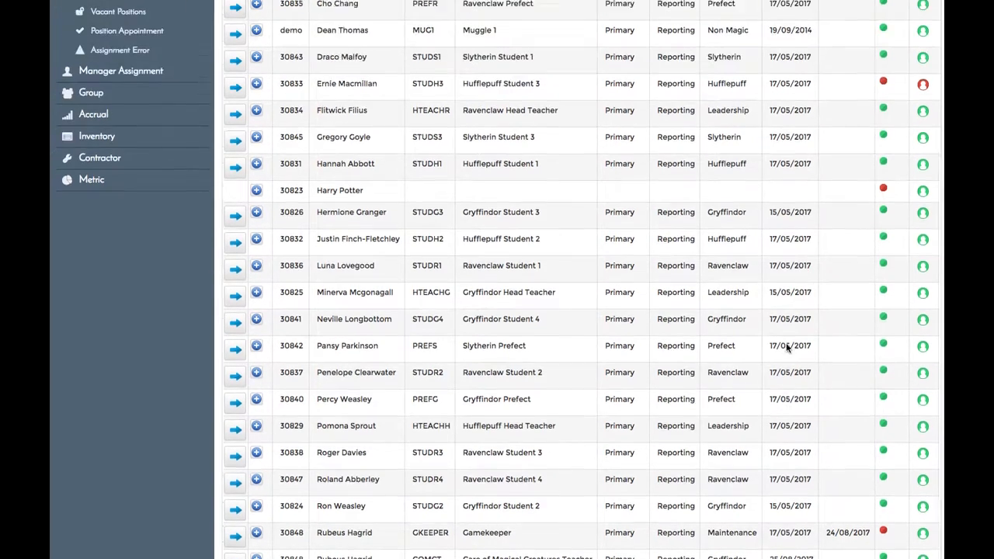
pyautogui.scroll(3, 788, 348)
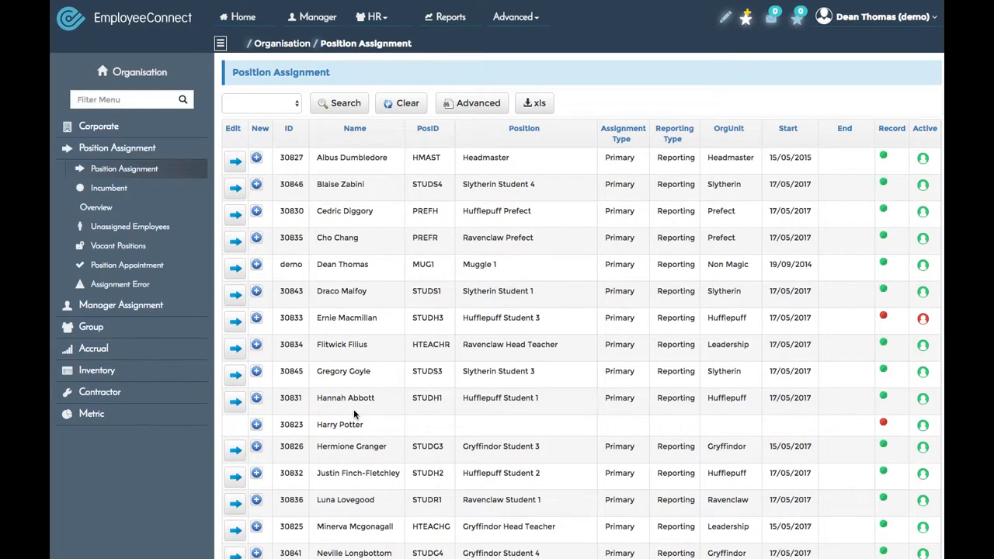
# Start a new assignment for the employee without a position, search positions for "gryf" and choose Gryffindor Student 1.
pyautogui.click(257, 426)
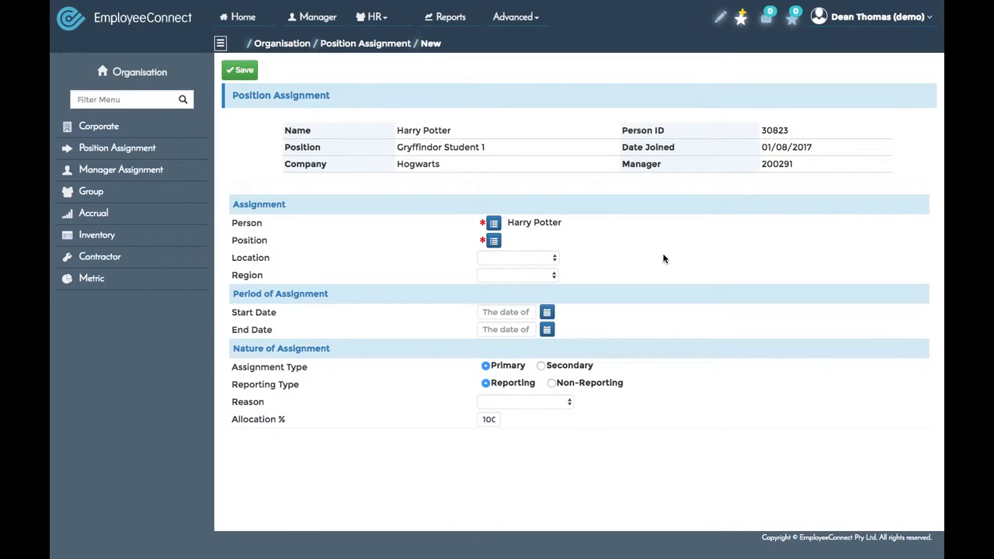
pyautogui.click(494, 241)
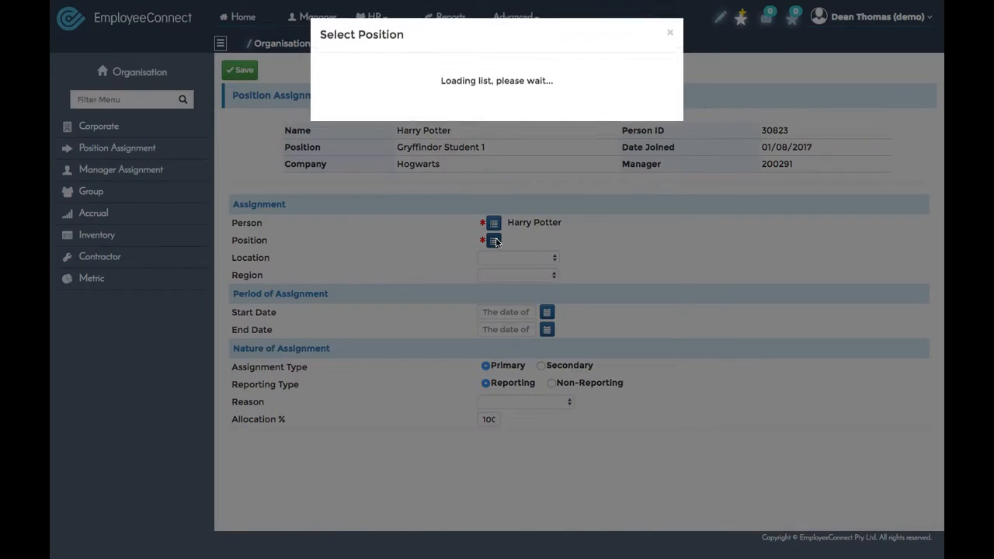
pyautogui.click(595, 72)
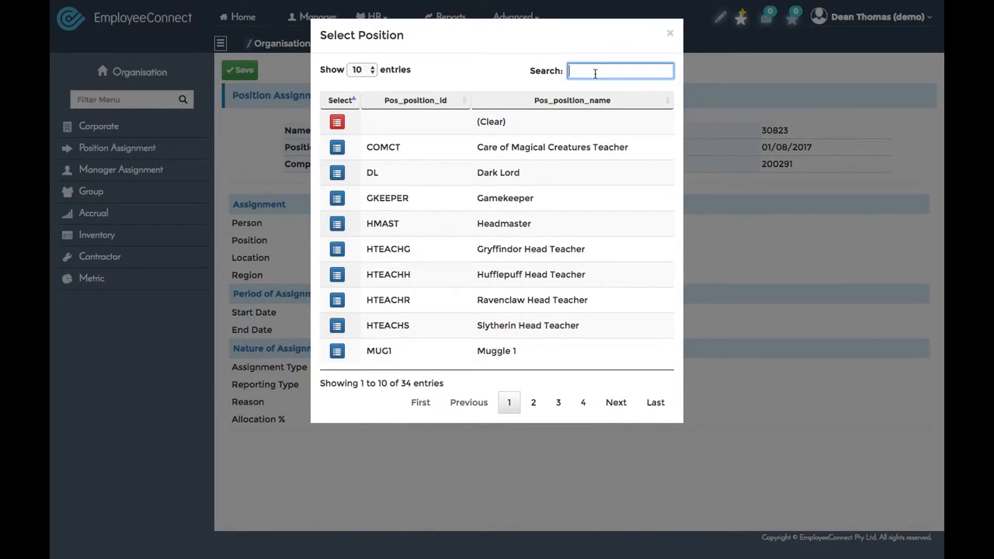
pyautogui.write('gryf')
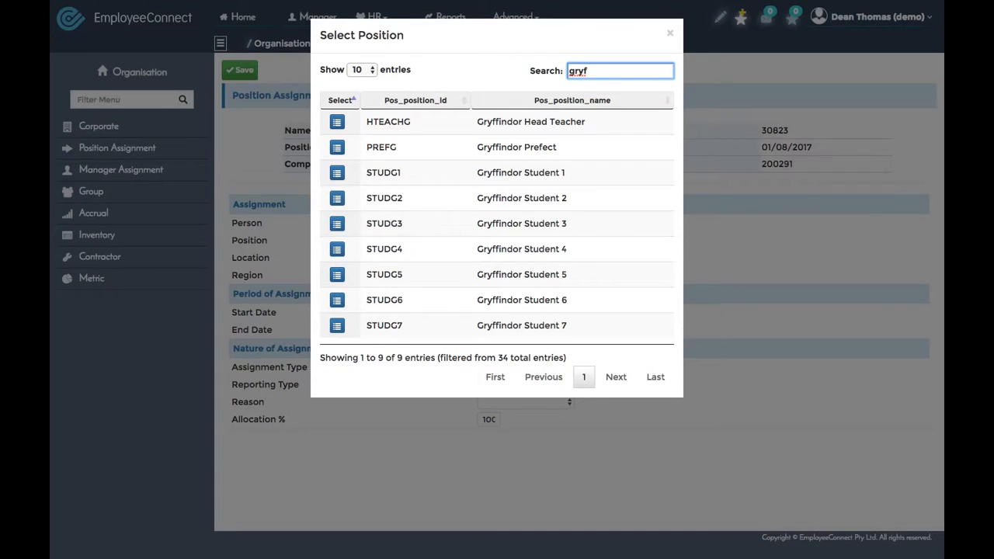
pyautogui.click(339, 174)
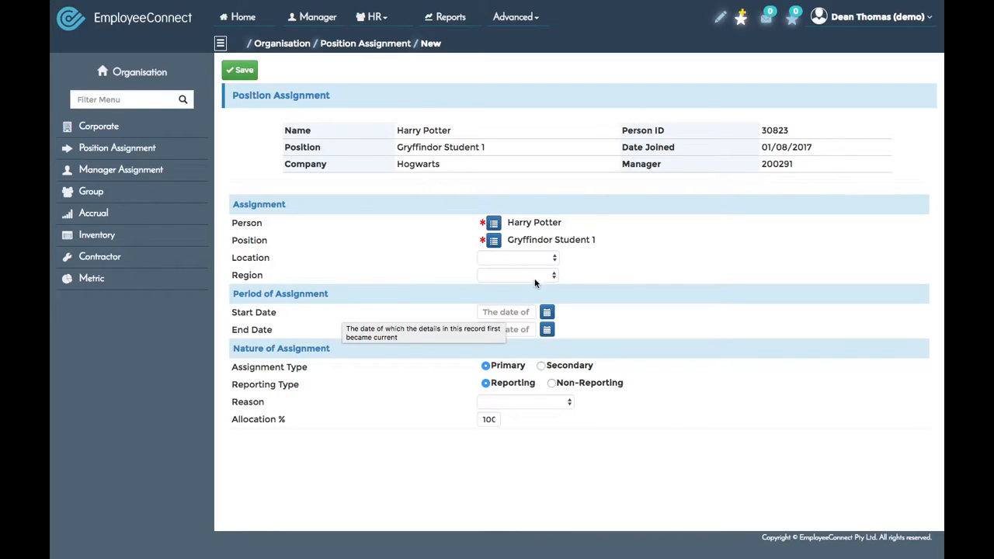
# Set the start date of the Gryffindor Student 1 assignment to 06/02/2017.
pyautogui.click(548, 312)
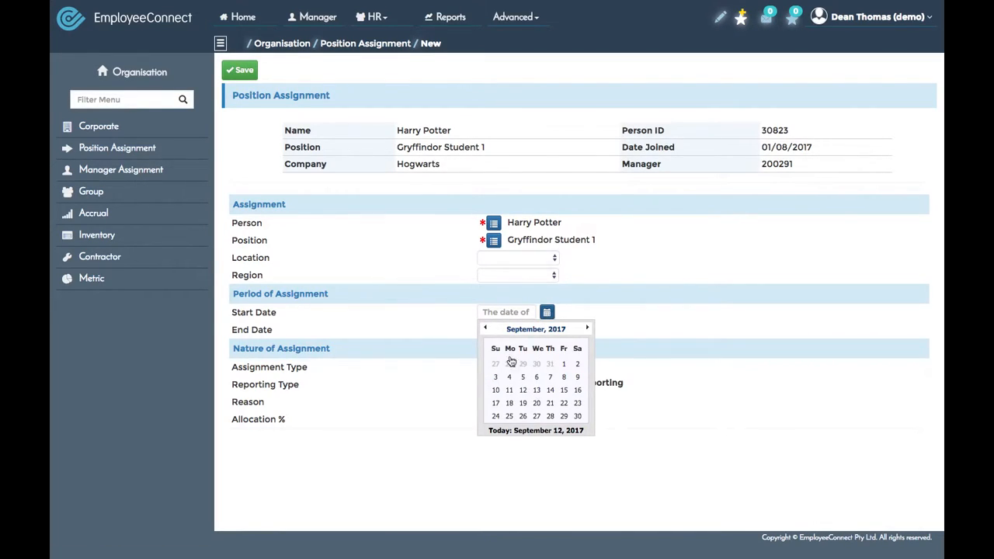
pyautogui.click(485, 328)
pyautogui.click(485, 329)
pyautogui.click(486, 329)
pyautogui.click(485, 328)
pyautogui.click(485, 329)
pyautogui.click(485, 328)
pyautogui.click(485, 328)
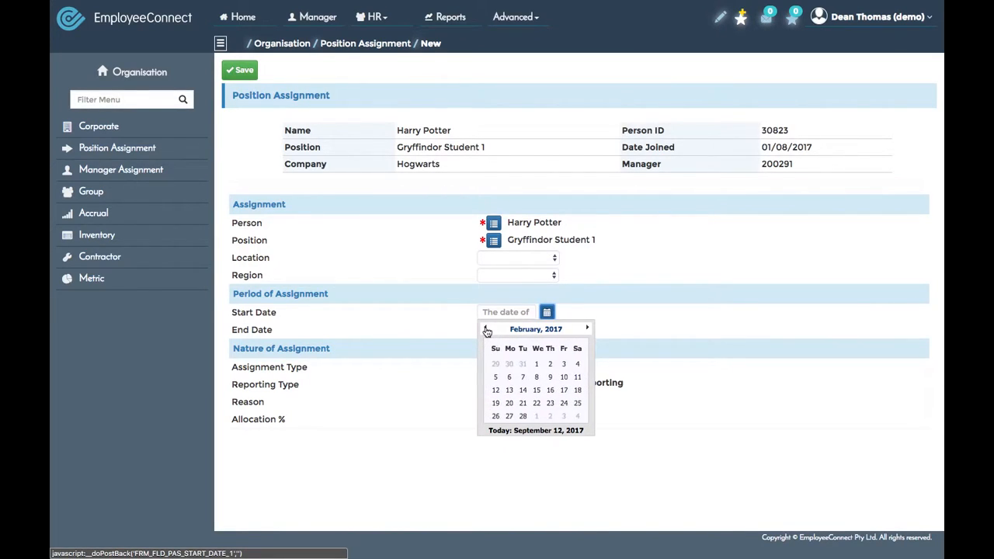
pyautogui.click(508, 378)
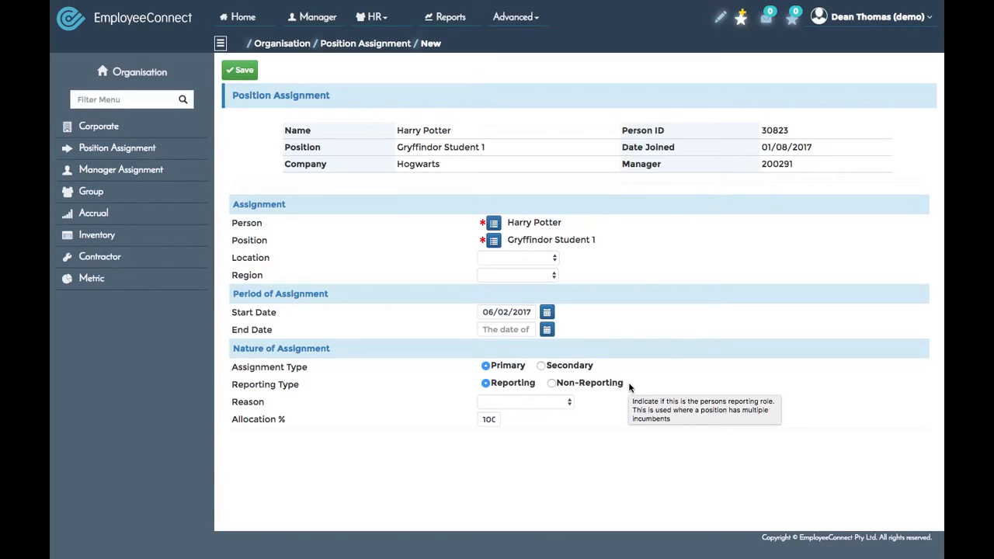
# Save the Gryffindor Student 1 assignment with the reason left blank and return to the Position Assignment list.
pyautogui.click(563, 403)
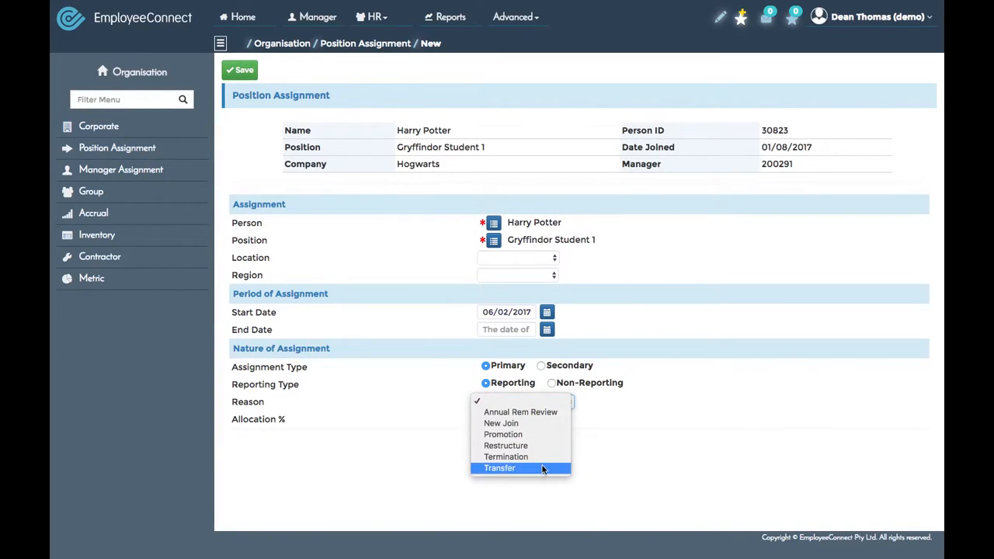
pyautogui.click(528, 401)
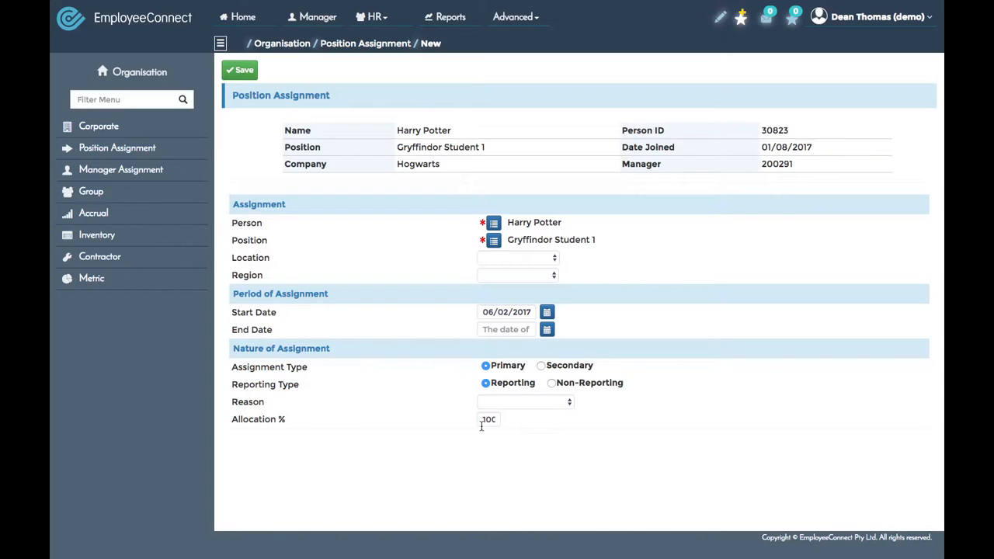
pyautogui.click(242, 75)
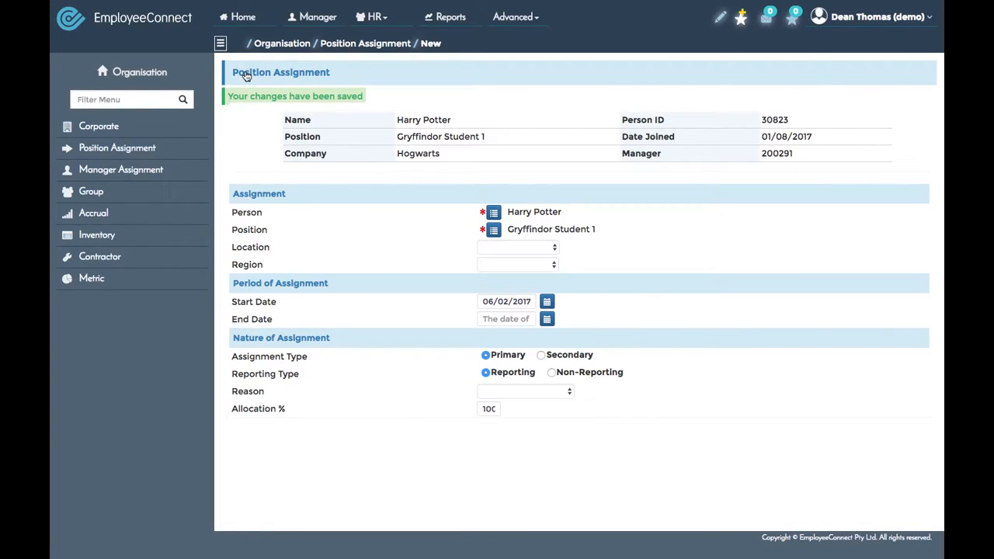
pyautogui.click(350, 45)
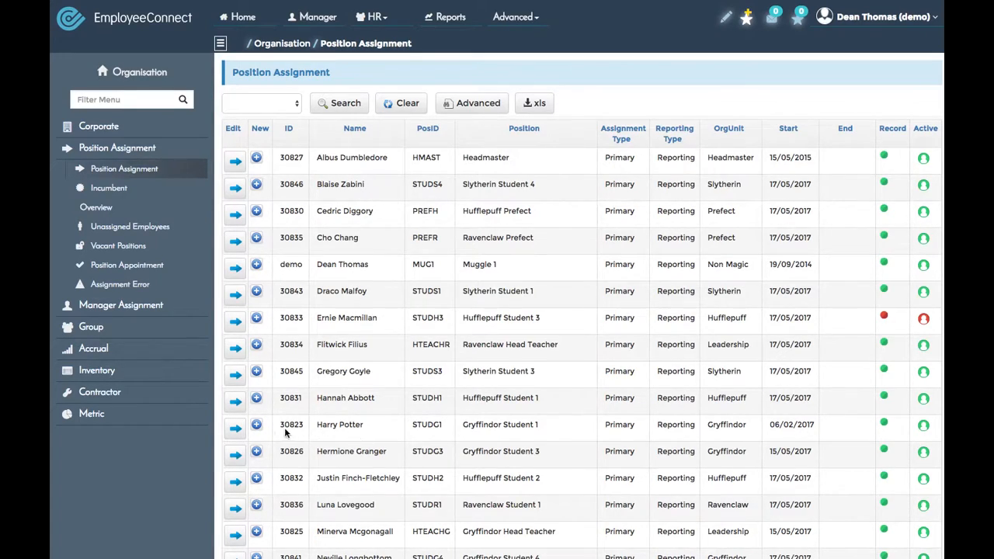
# Start another assignment for the employee holding Gryffindor Student 1, search positions for "dark" and choose Dark Lord.
pyautogui.click(257, 427)
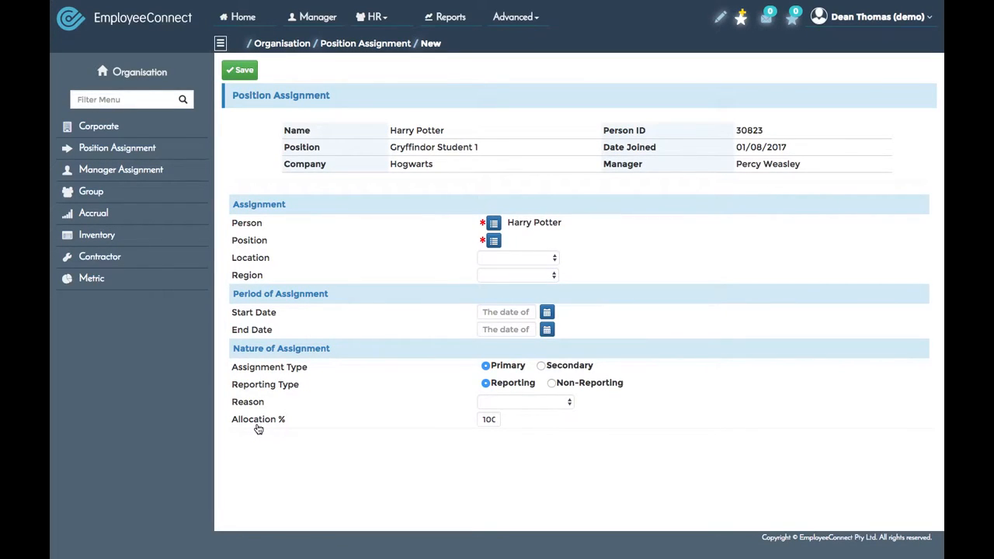
pyautogui.click(495, 243)
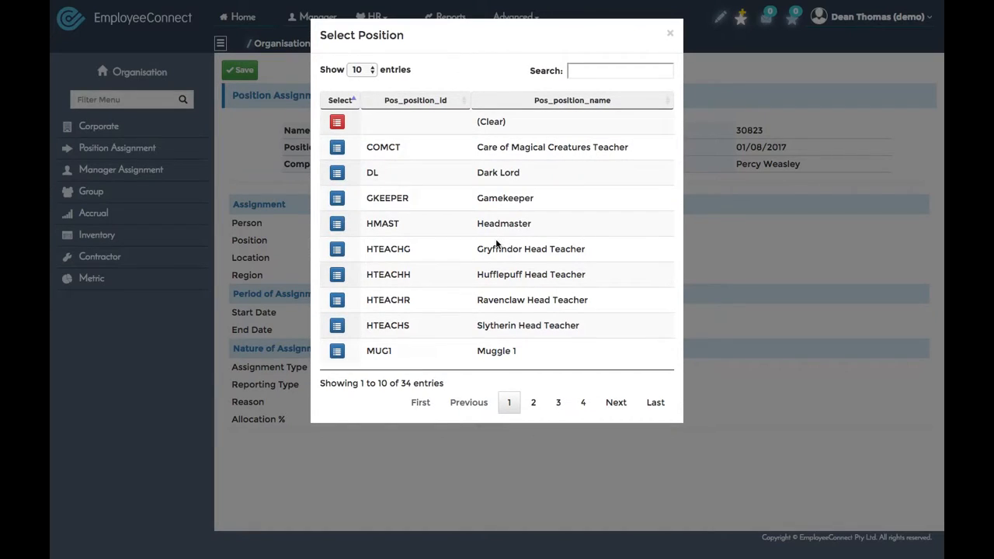
pyautogui.click(599, 72)
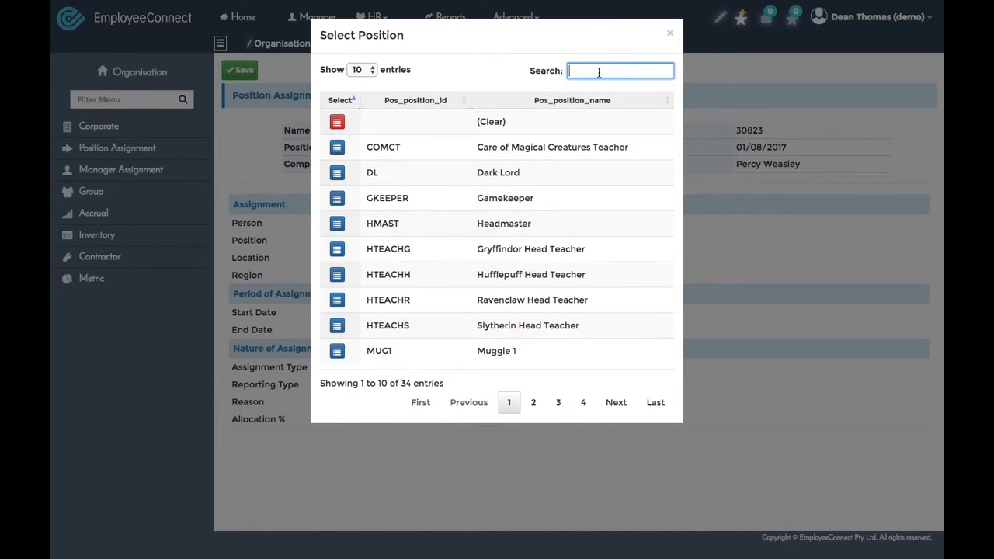
pyautogui.write('dark')
pyautogui.click(340, 124)
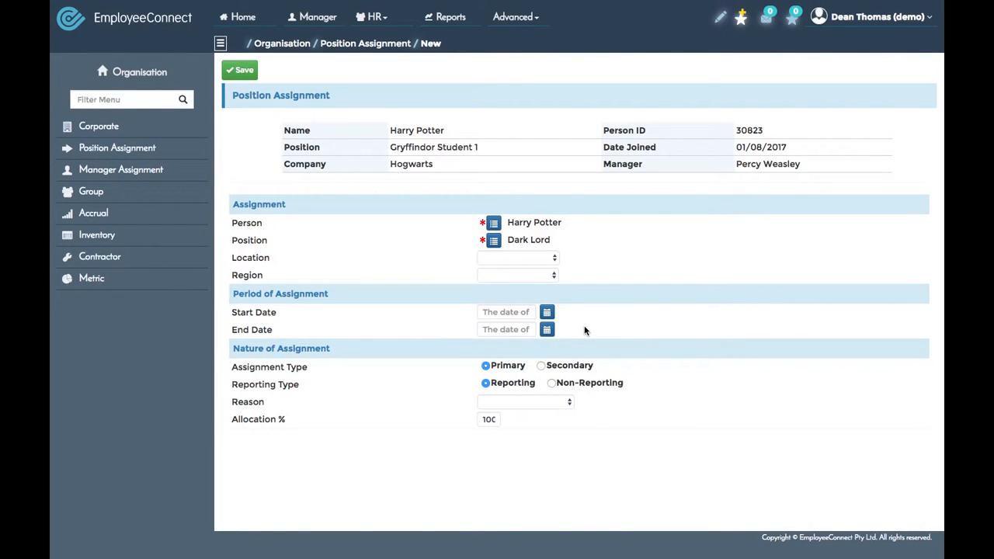
# Set the start date of the Dark Lord assignment to 01/08/2017.
pyautogui.click(546, 313)
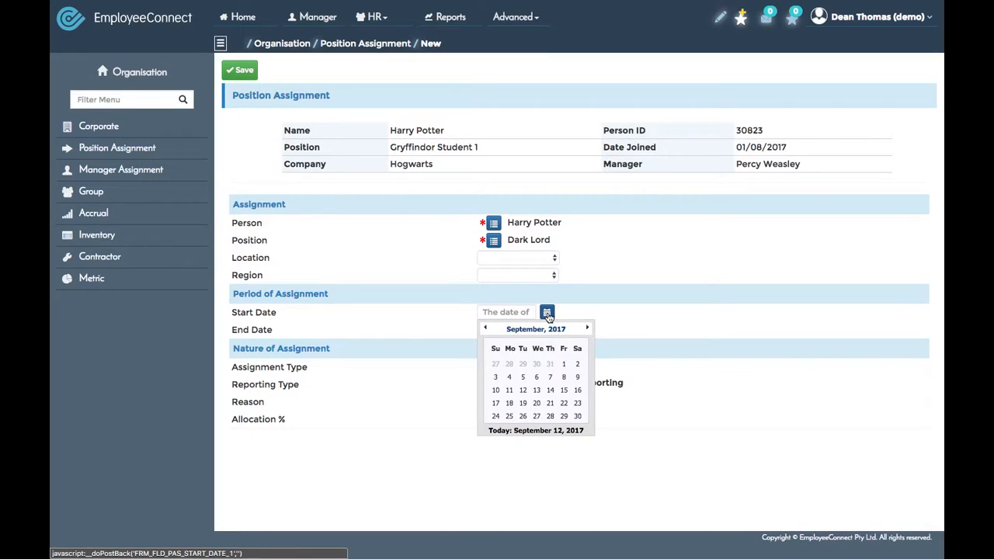
pyautogui.click(485, 328)
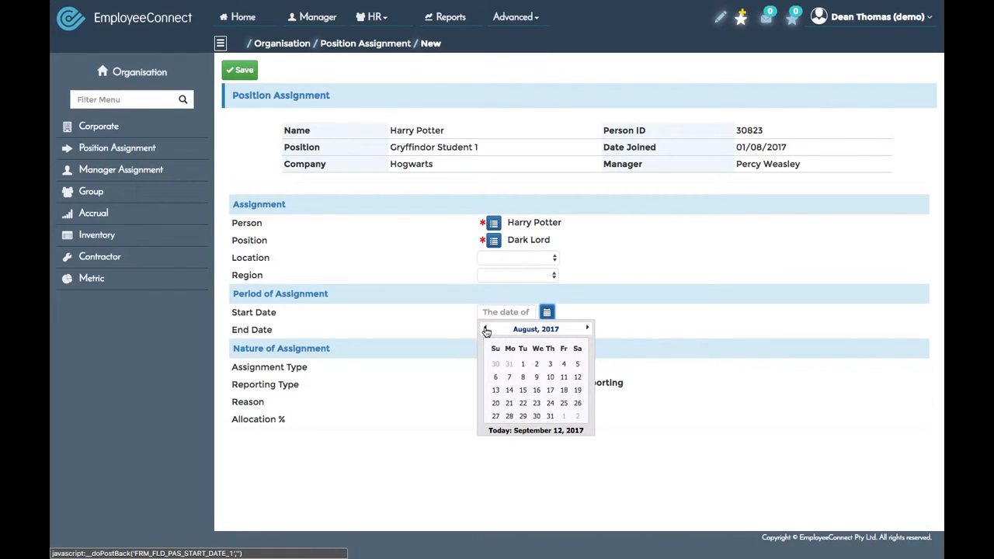
pyautogui.click(523, 364)
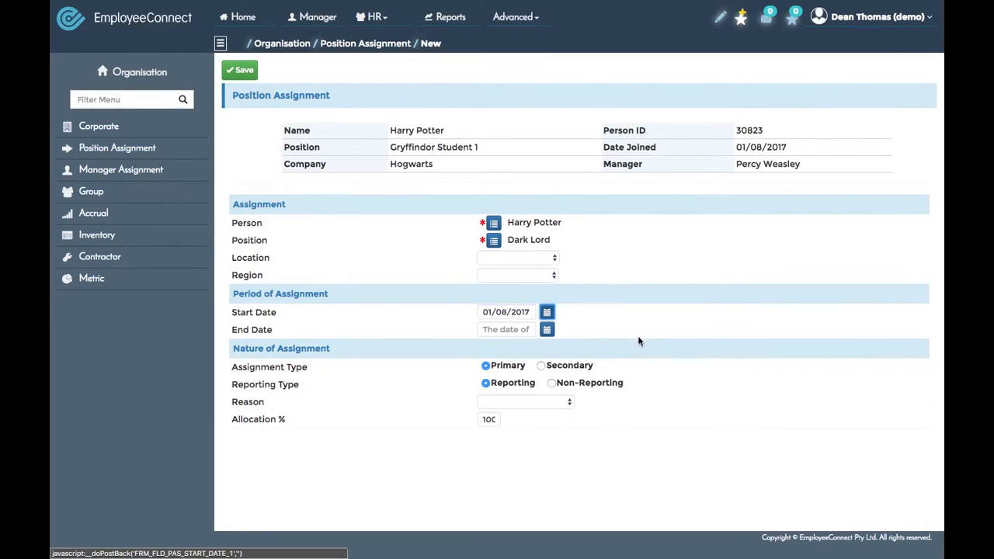
# Set the Dark Lord assignment to Secondary and Non-Reporting, with Promotion as the reason.
pyautogui.click(542, 366)
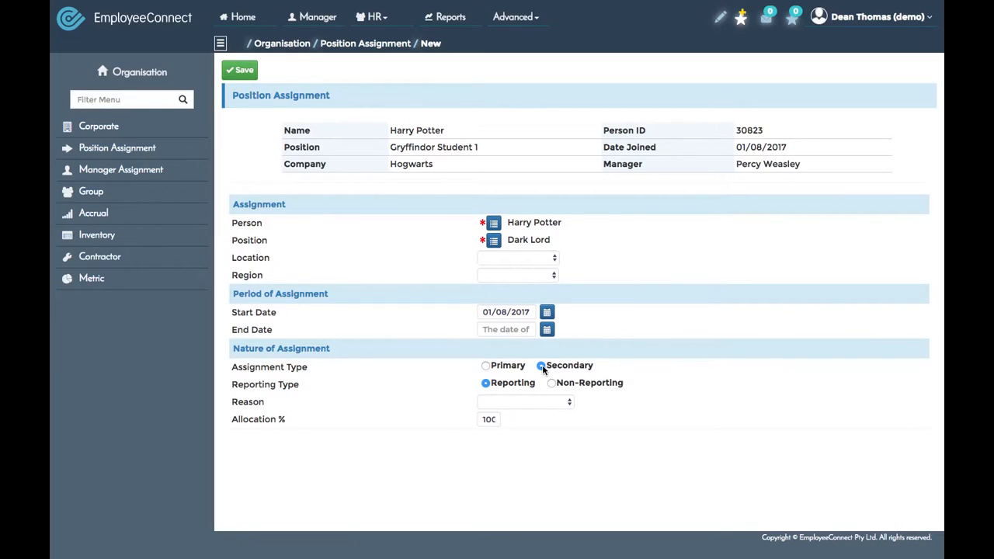
pyautogui.click(551, 383)
pyautogui.click(528, 402)
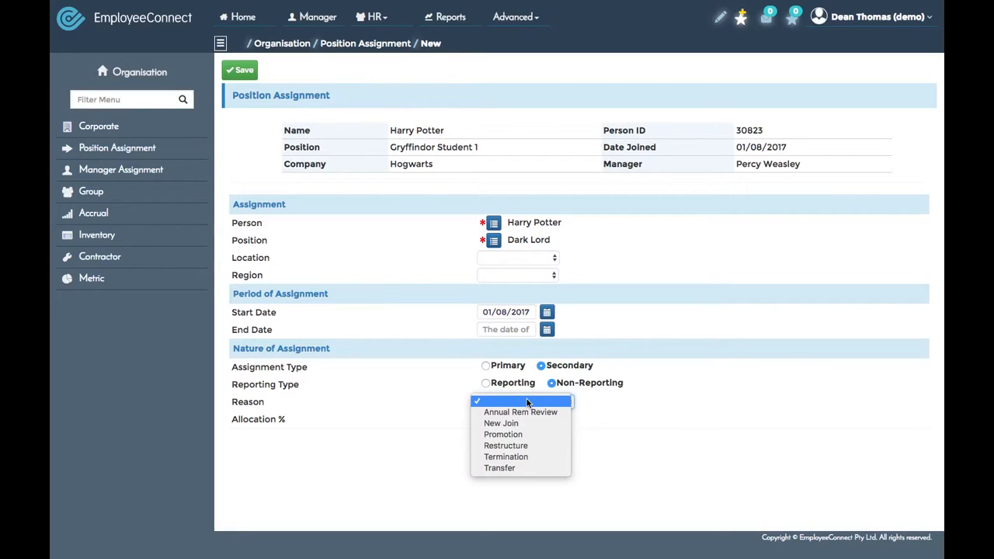
pyautogui.click(503, 435)
# Save the Dark Lord assignment and review the employee's entries in the Position Assignment list.
pyautogui.click(242, 71)
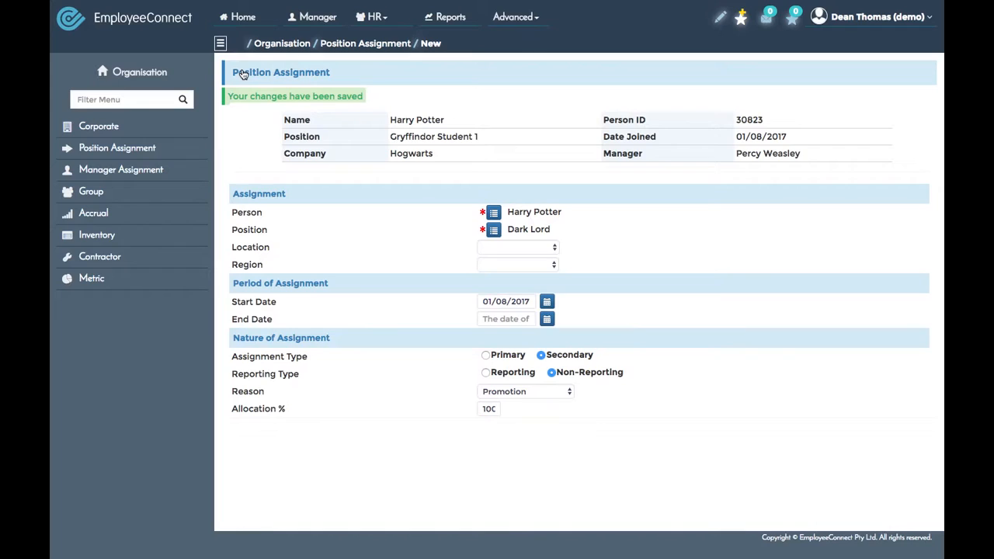
pyautogui.click(361, 44)
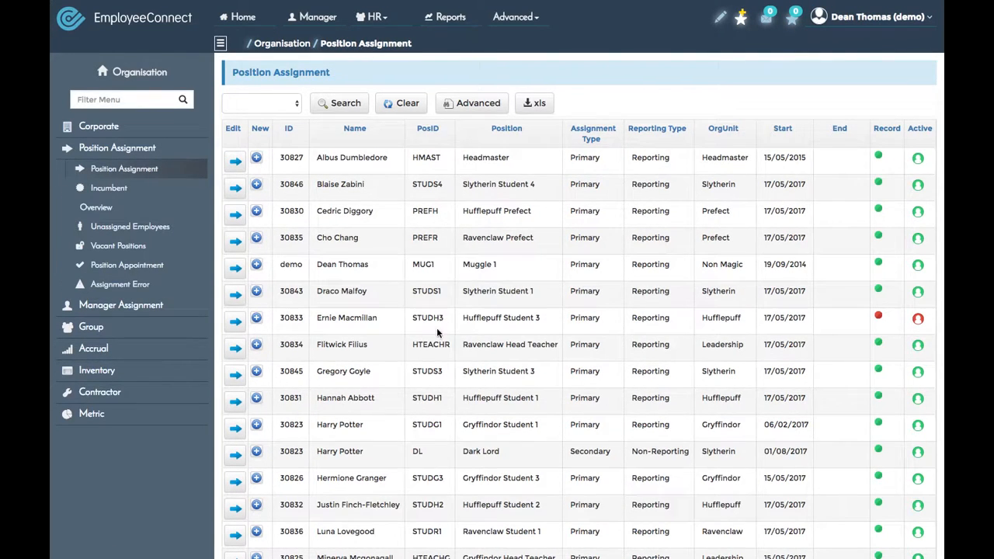
pyautogui.scroll(-1, 426, 365)
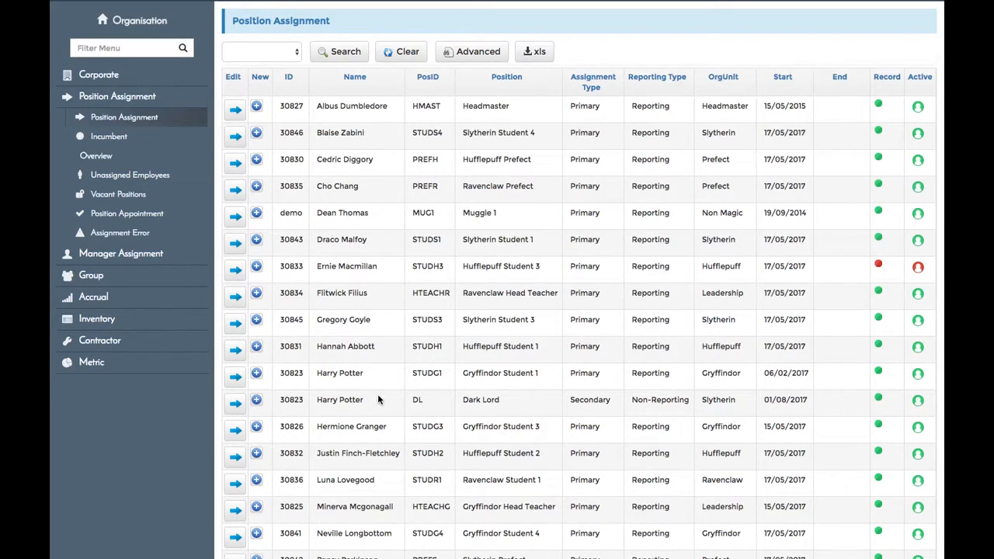
pyautogui.scroll(1, 390, 397)
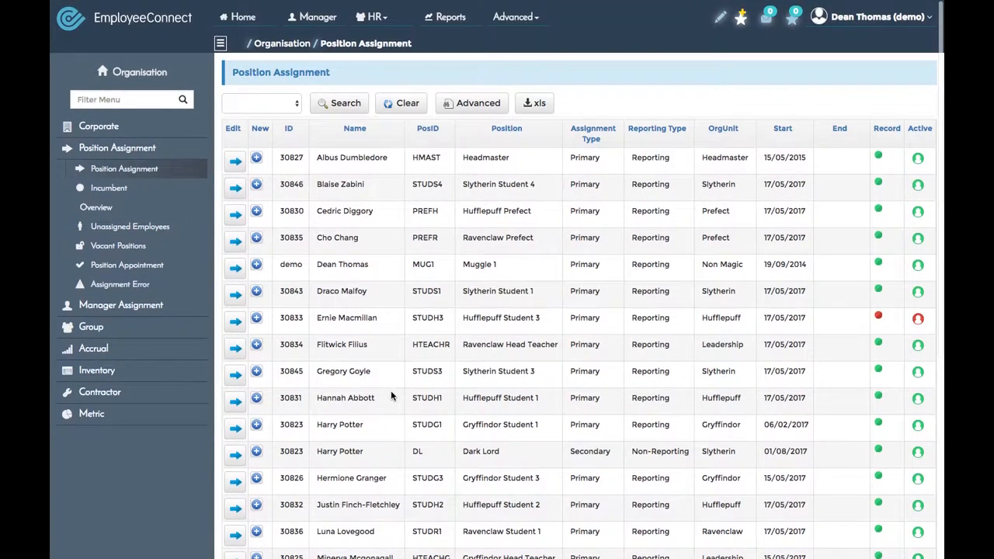